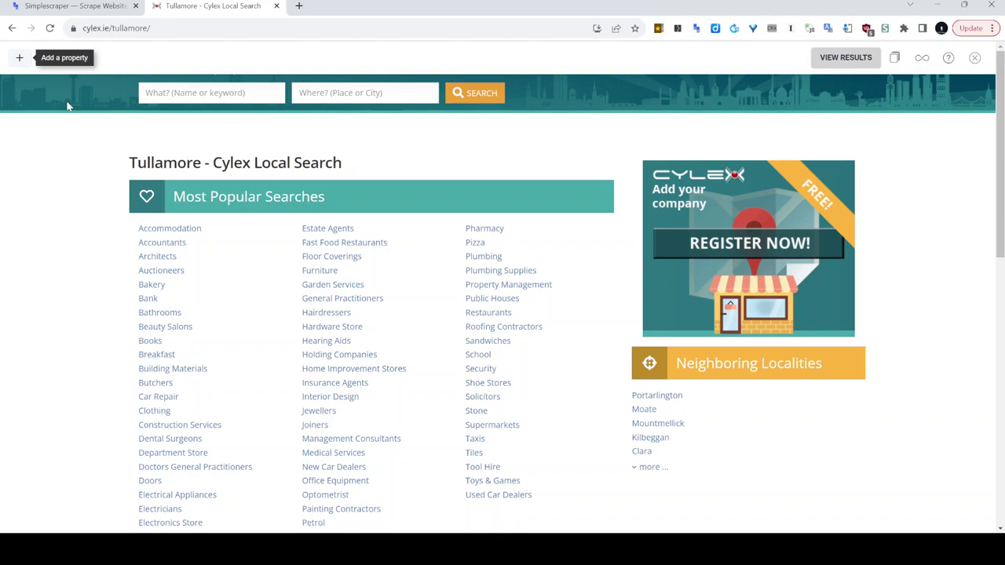
Add a scraping property that selects all the category entries on the Cylex Tullamore page
click(19, 60)
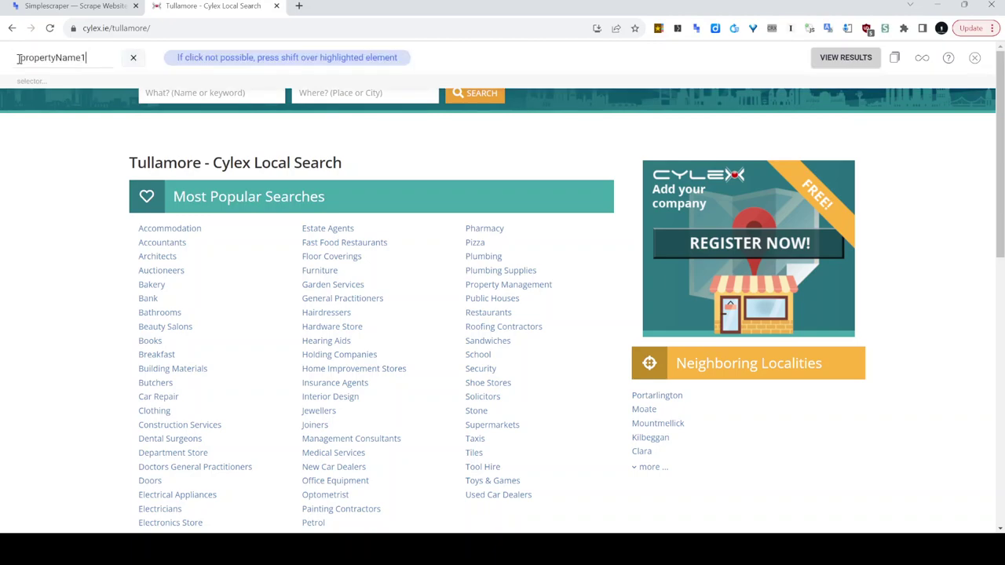
click(246, 236)
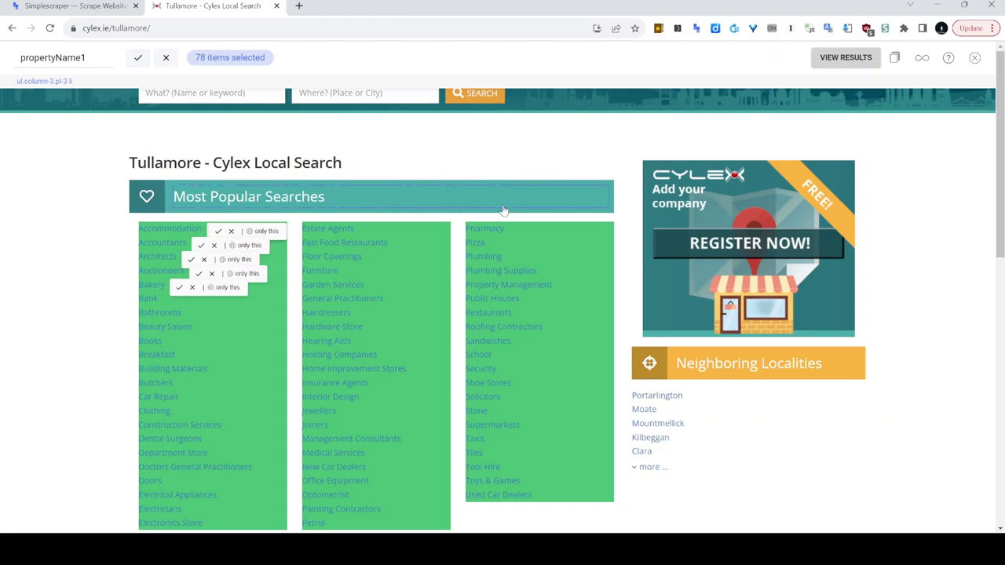
scroll(504, 210, down, 3)
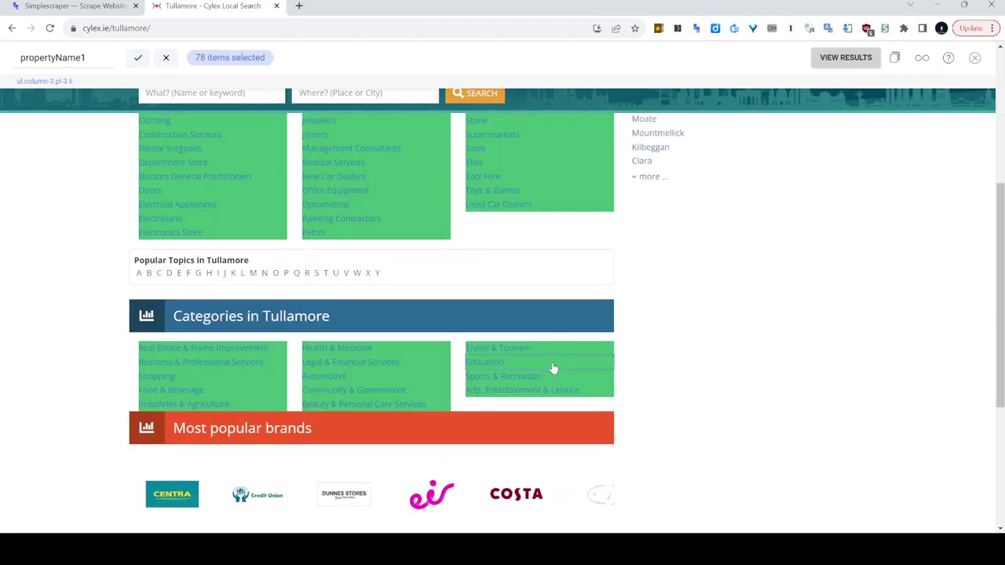
scroll(554, 367, up, 3)
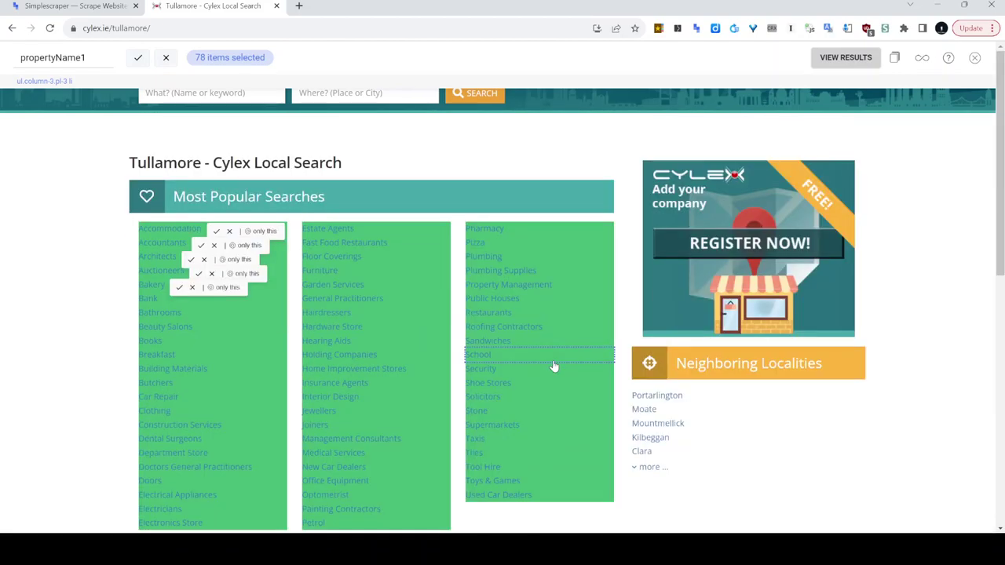
drag(194, 57, 274, 61)
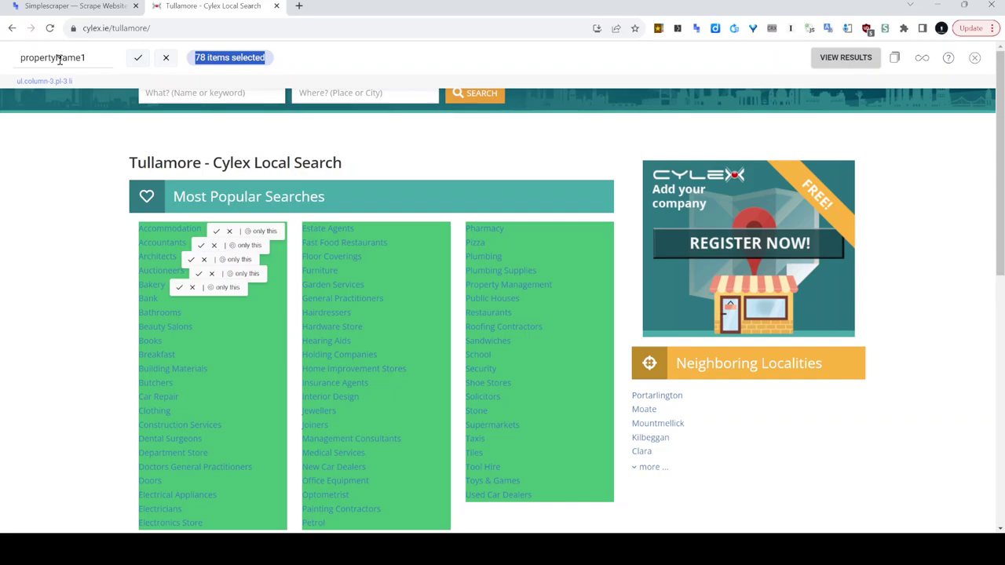
Name the property "category", confirm its selection and view the extracted results
double_click(59, 58)
text(ca)
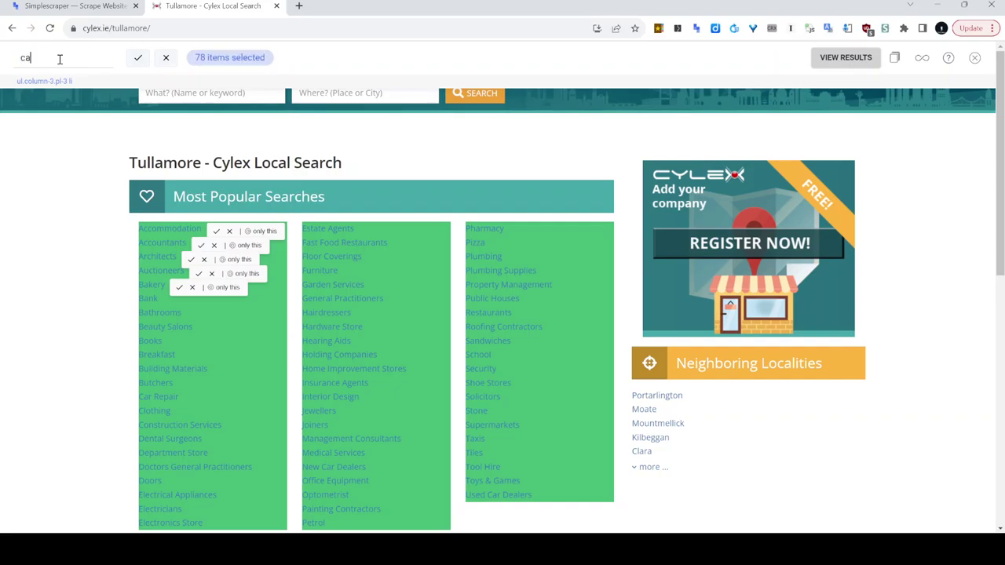
text(tegory)
click(134, 59)
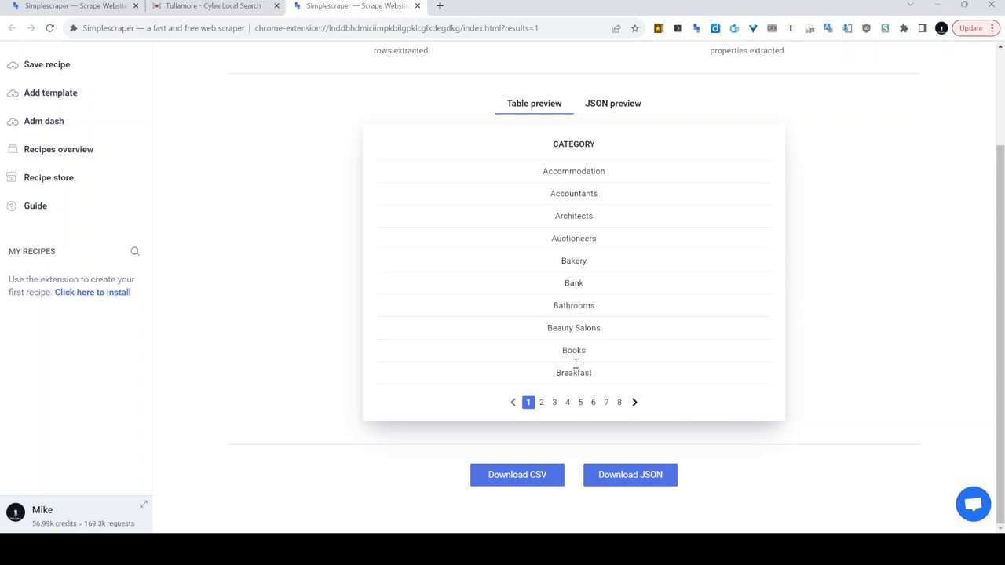
Save the scrape as a new recipe named "cylex categories" for the Tullamore page
scroll(575, 363, up, 1)
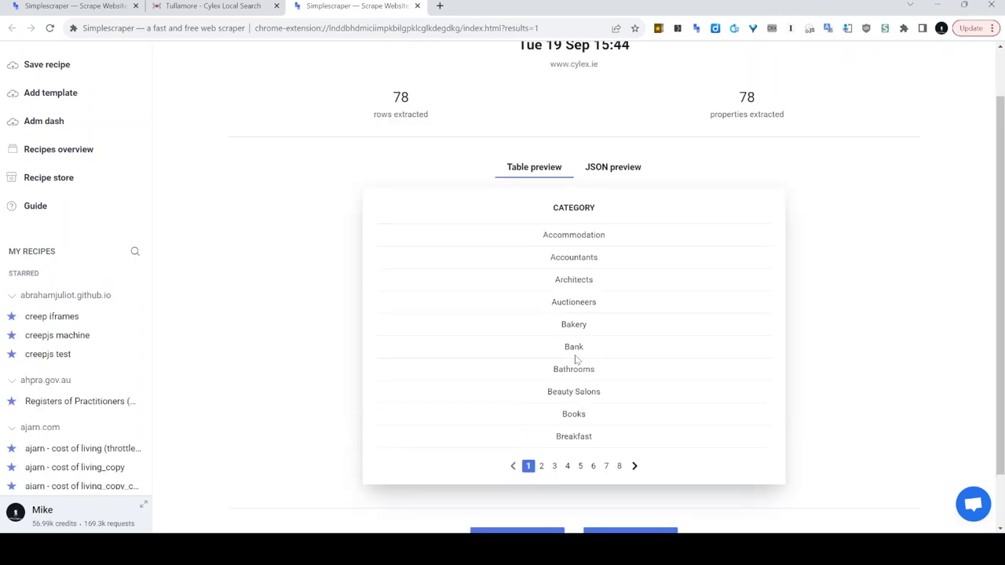
scroll(575, 359, up, 1)
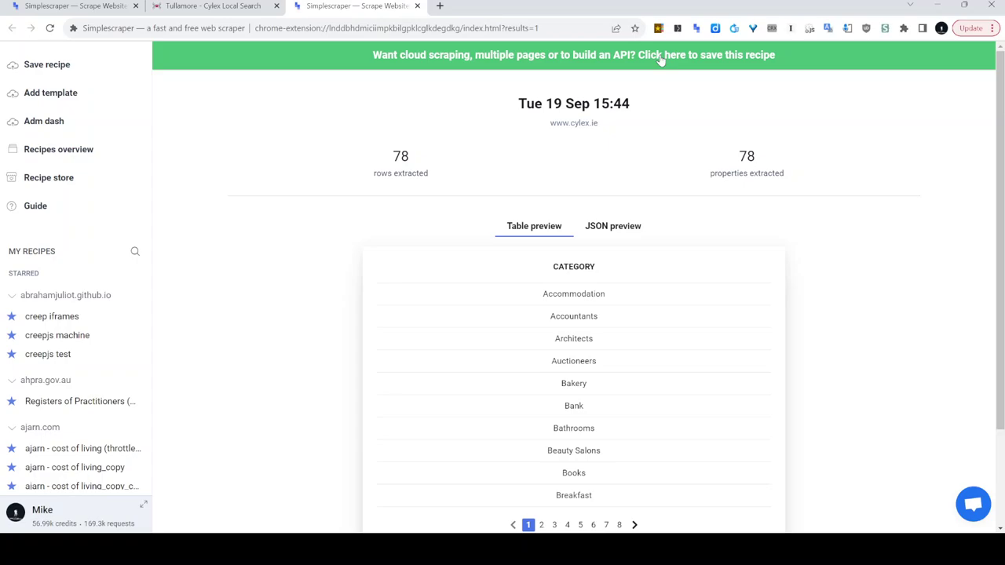
click(491, 57)
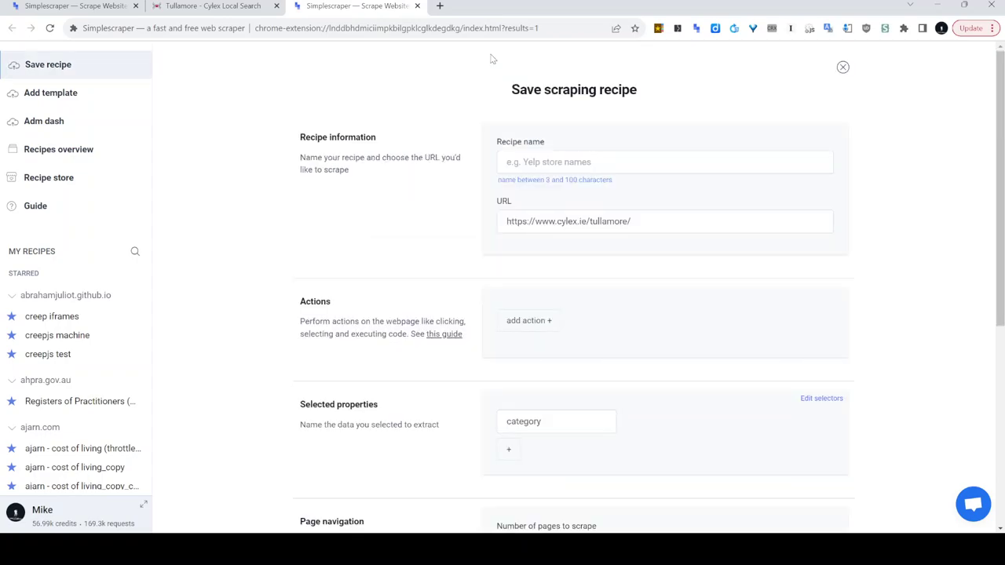
click(549, 161)
text(cylex cate)
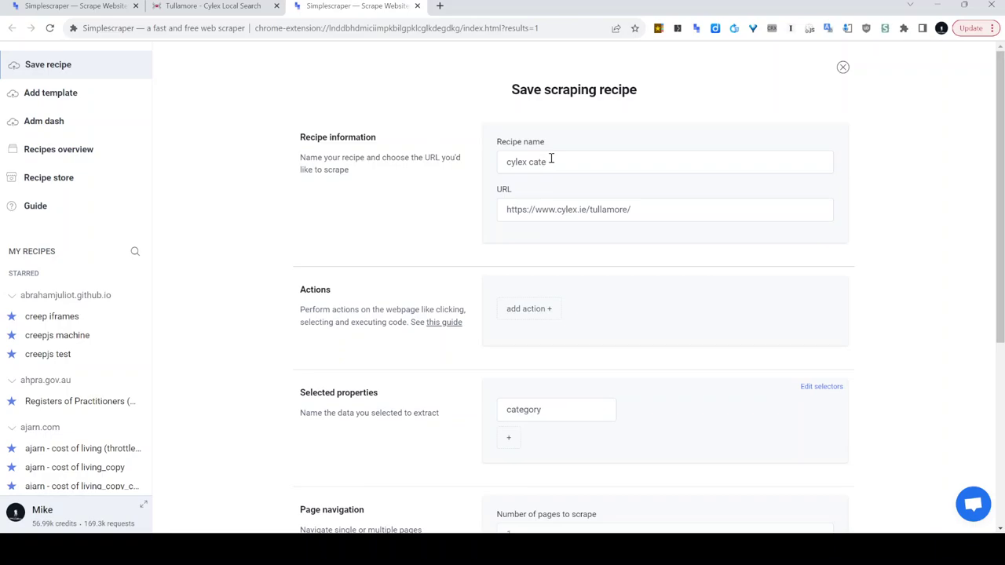
text(gories)
scroll(552, 161, down, 3)
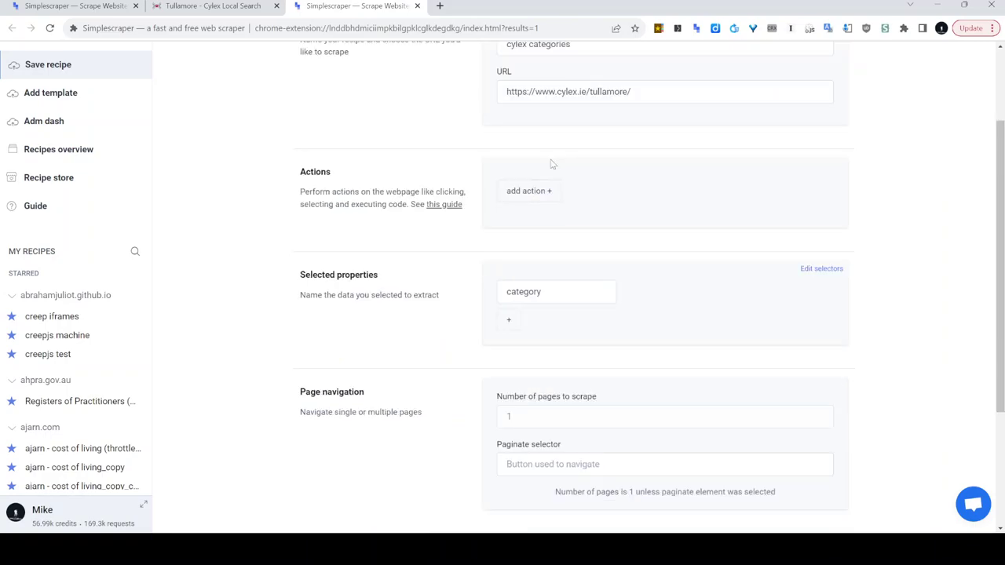
scroll(347, 223, down, 1)
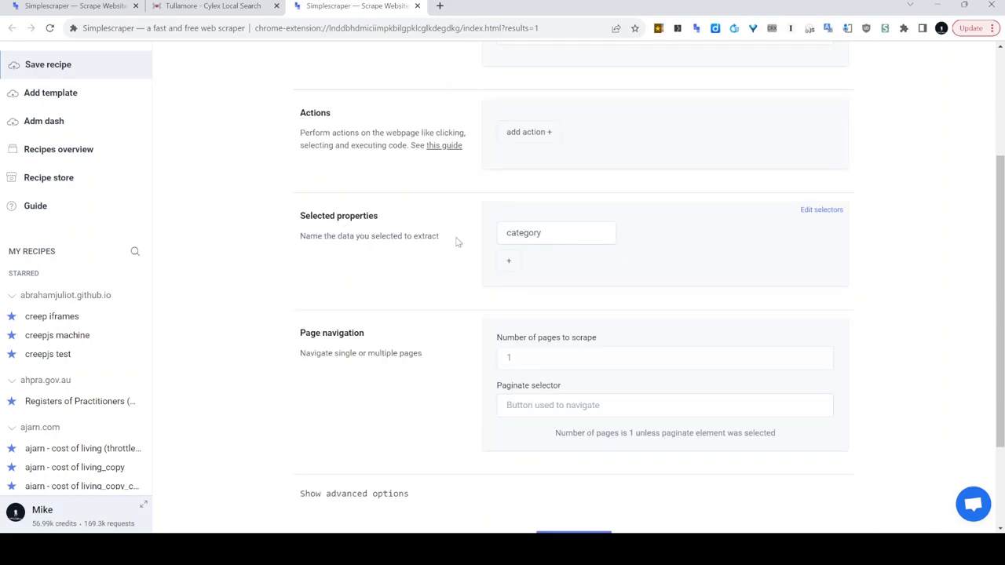
scroll(458, 242, down, 3)
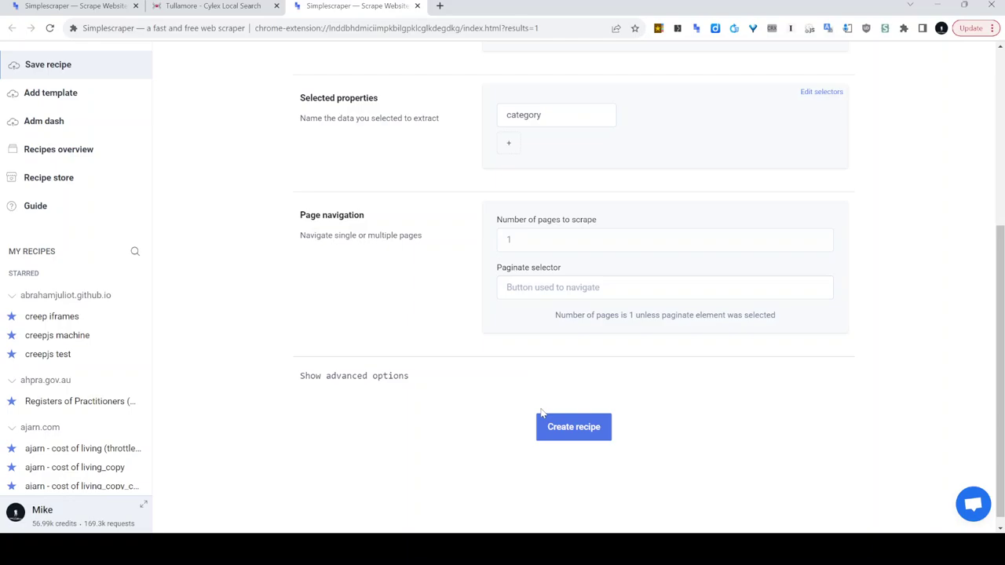
click(575, 433)
Search the saved recipes for "cy", open the "cylex categories" recipe and run it
scroll(212, 292, up, 2)
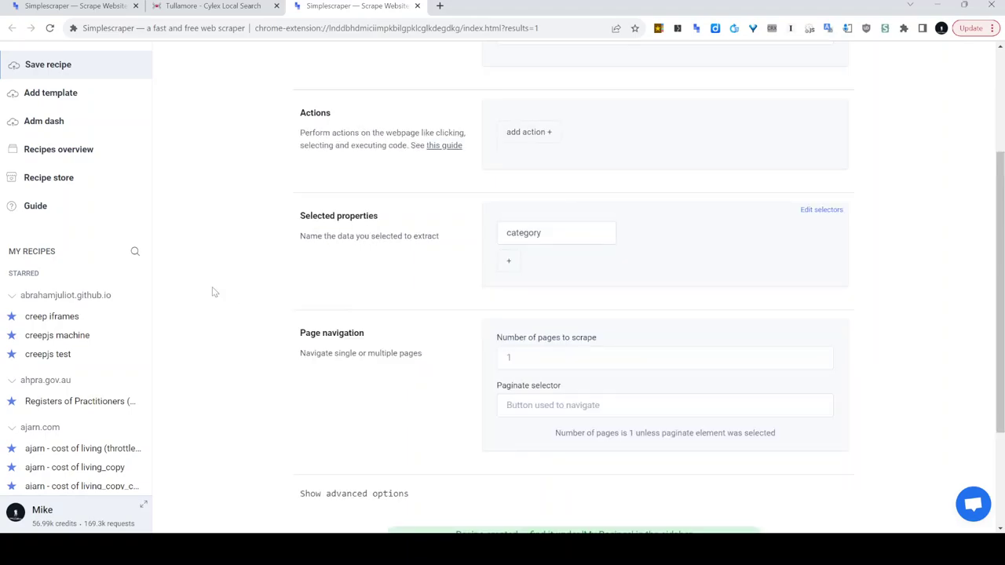
click(134, 251)
text(cy)
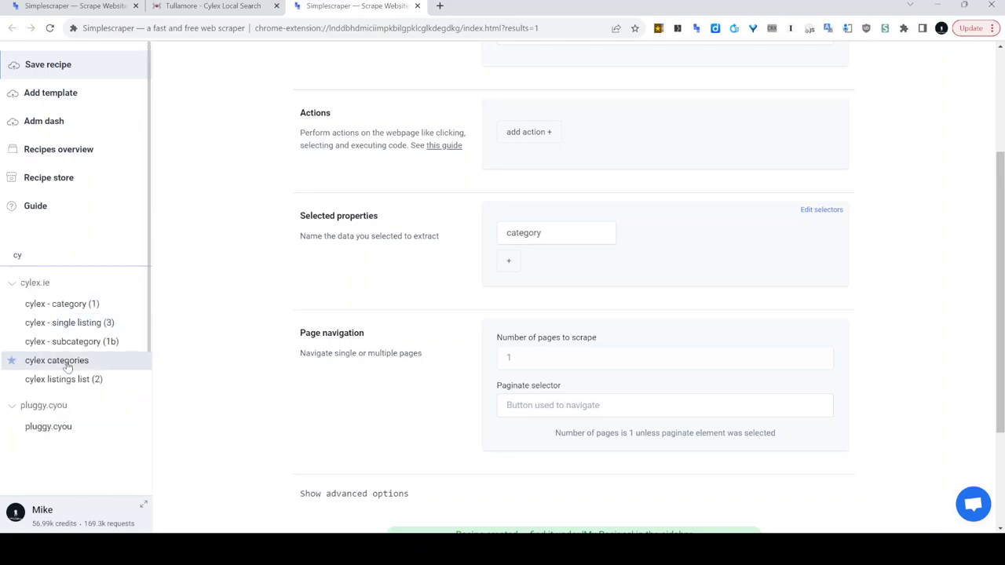
click(67, 364)
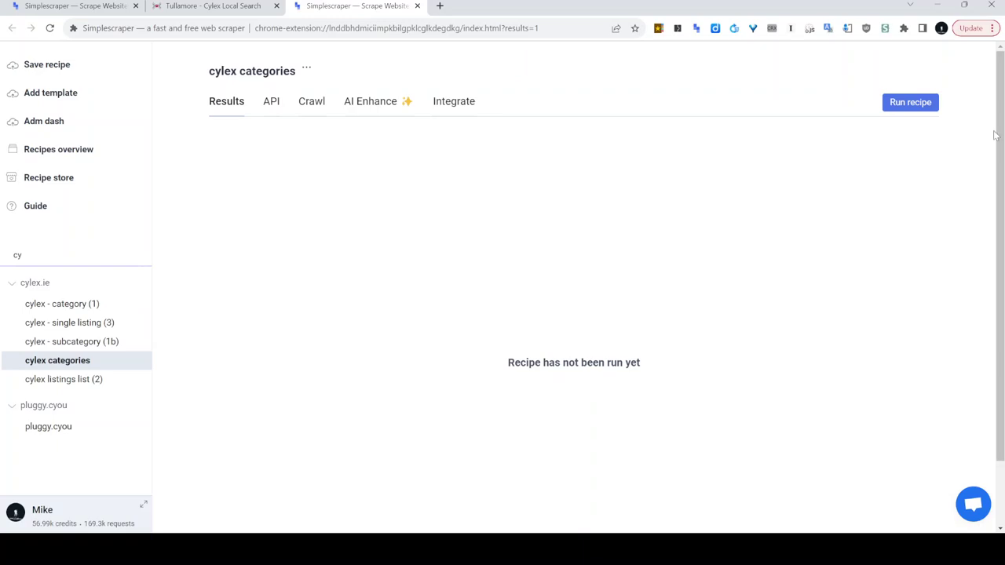
click(912, 107)
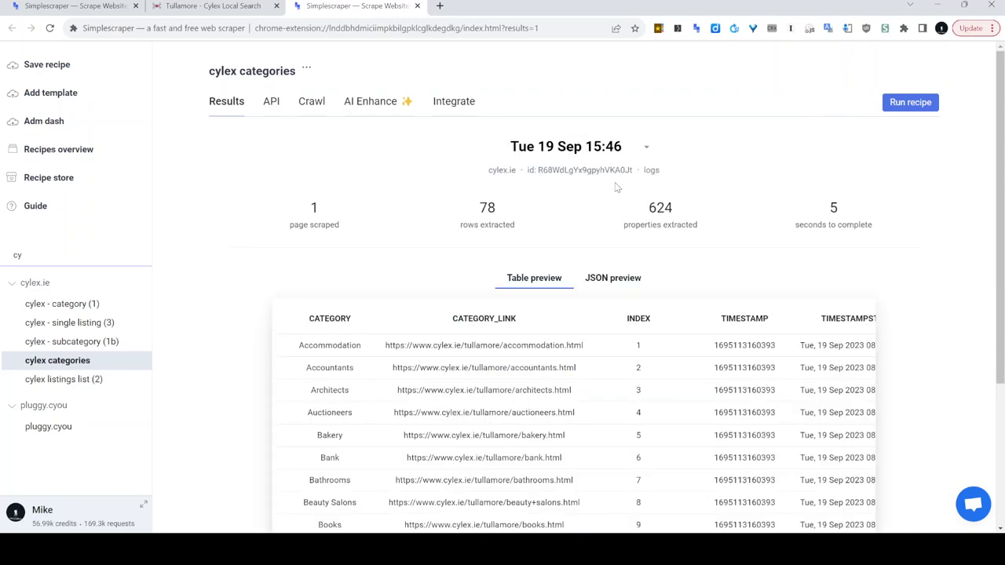
Examine the scraped category links and open the Accommodation link in a new browser tab
scroll(320, 198, down, 2)
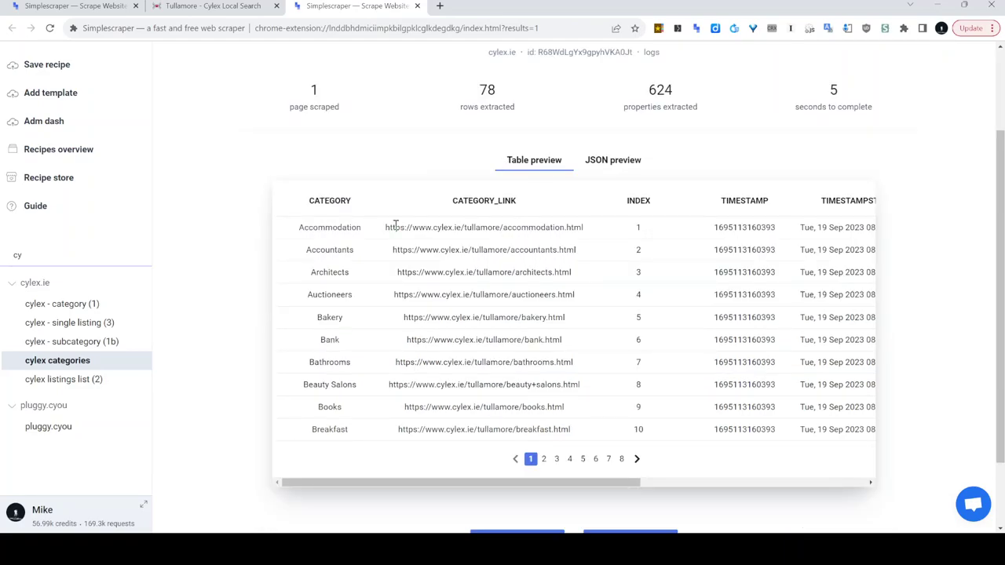
drag(385, 227, 593, 230)
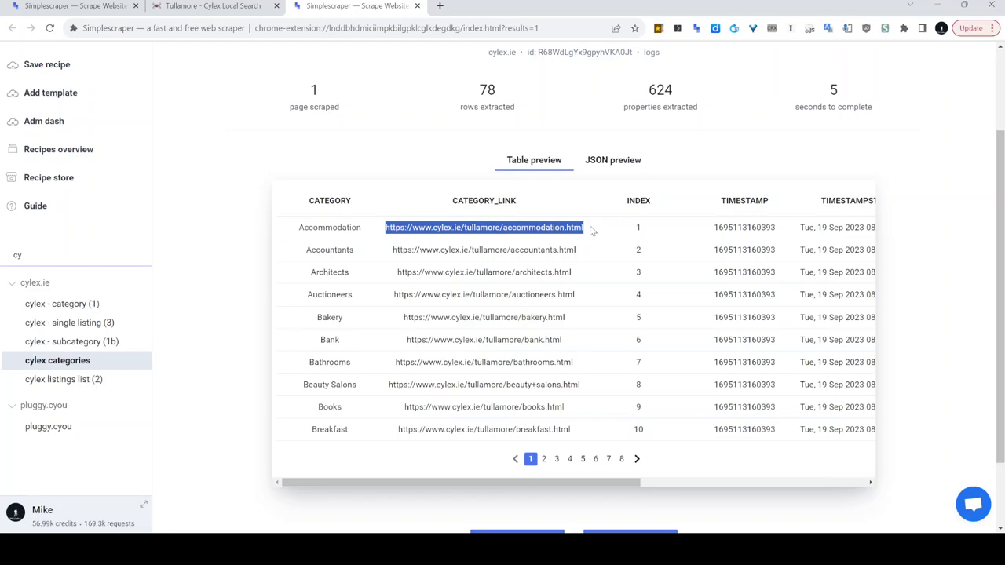
scroll(493, 208, up, 2)
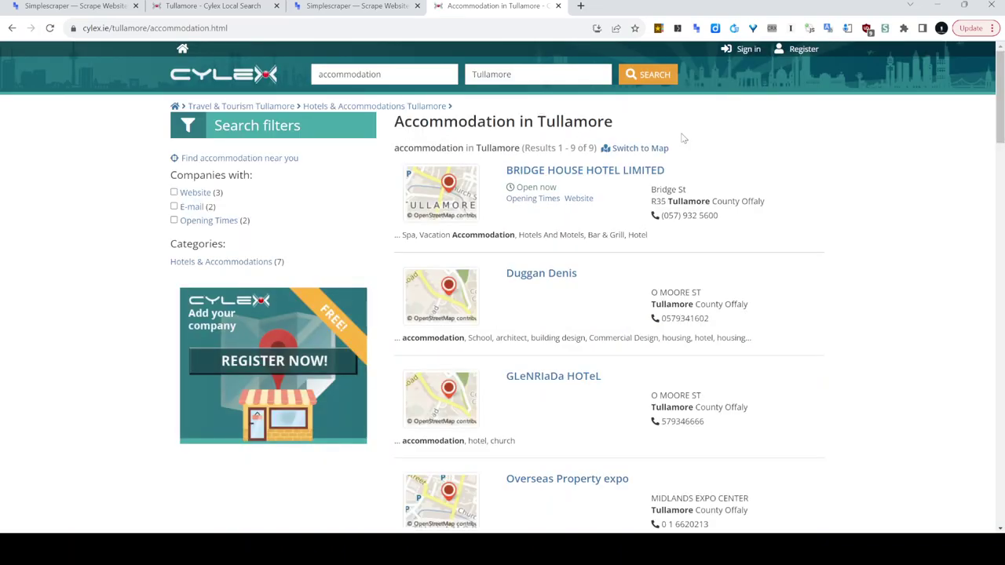
Look through the business listings on the Accommodation in Tullamore page
scroll(682, 138, down, 6)
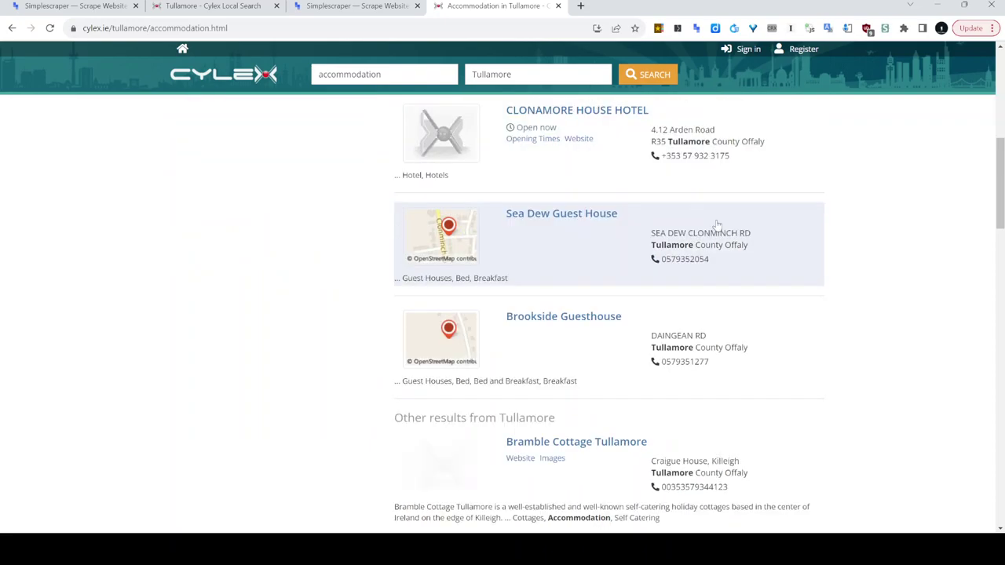
scroll(717, 225, up, 6)
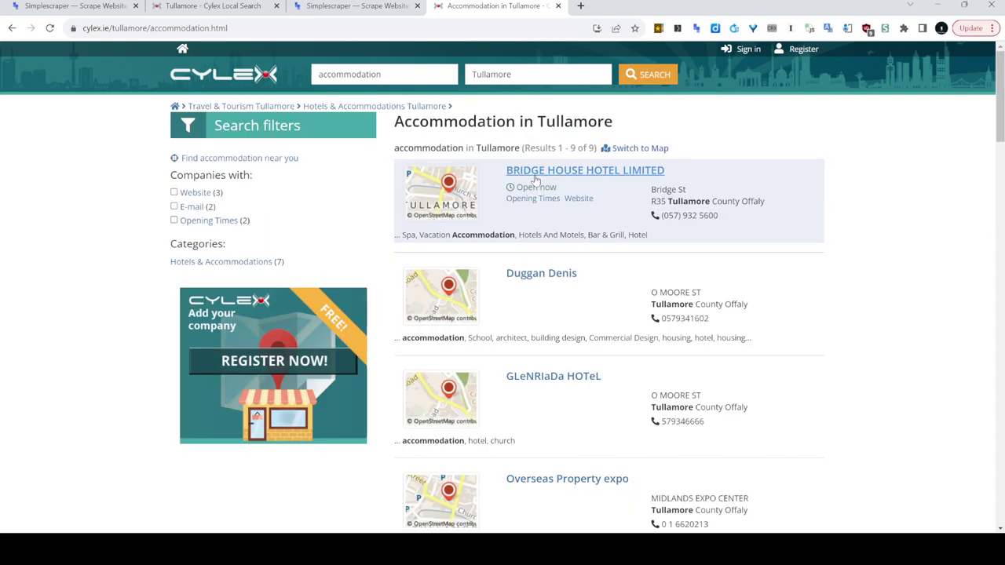
scroll(680, 309, down, 3)
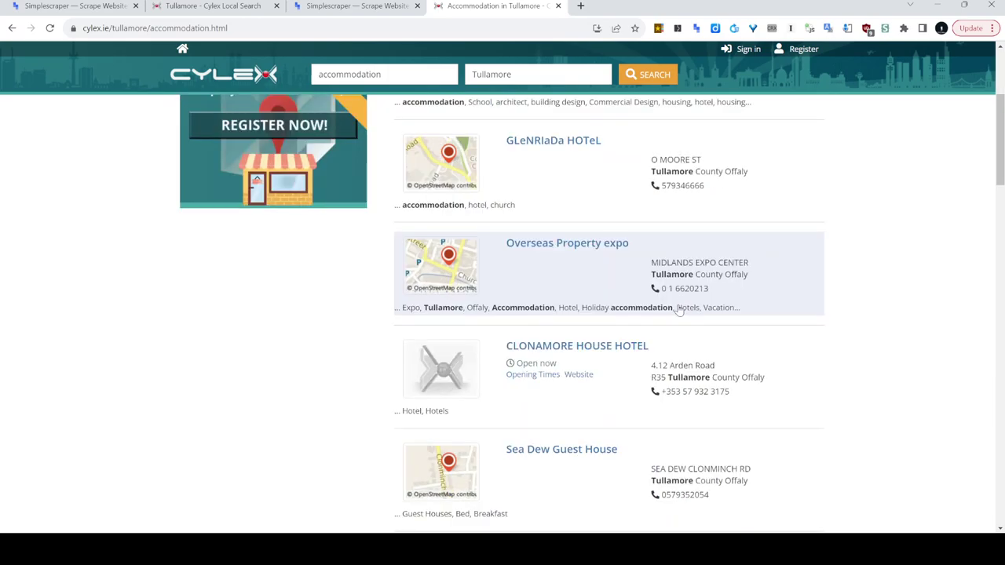
scroll(680, 309, down, 1)
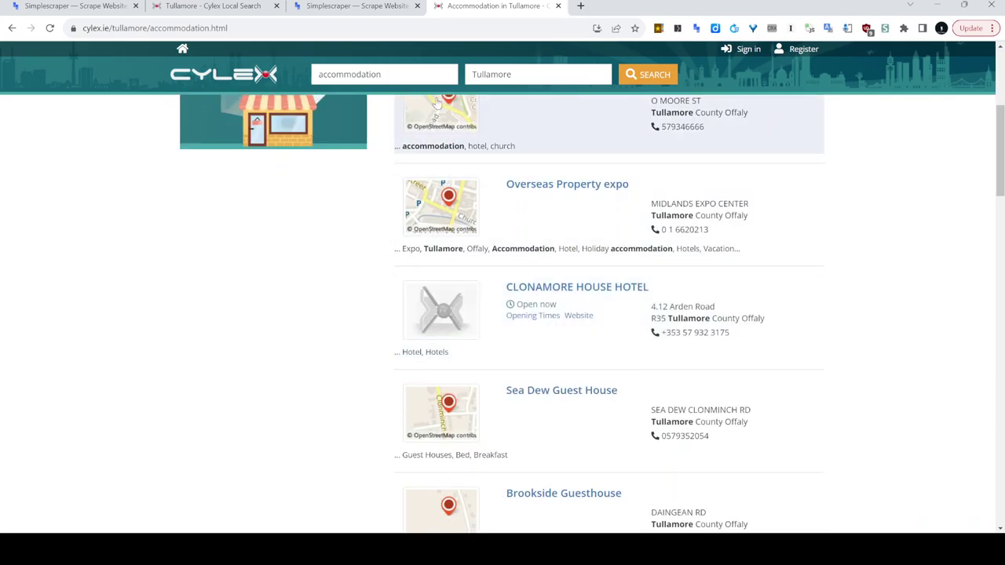
Compare the category links in the recipe results with the Accommodation listings page, returning to the results
key(ctrl+shift+Tab)
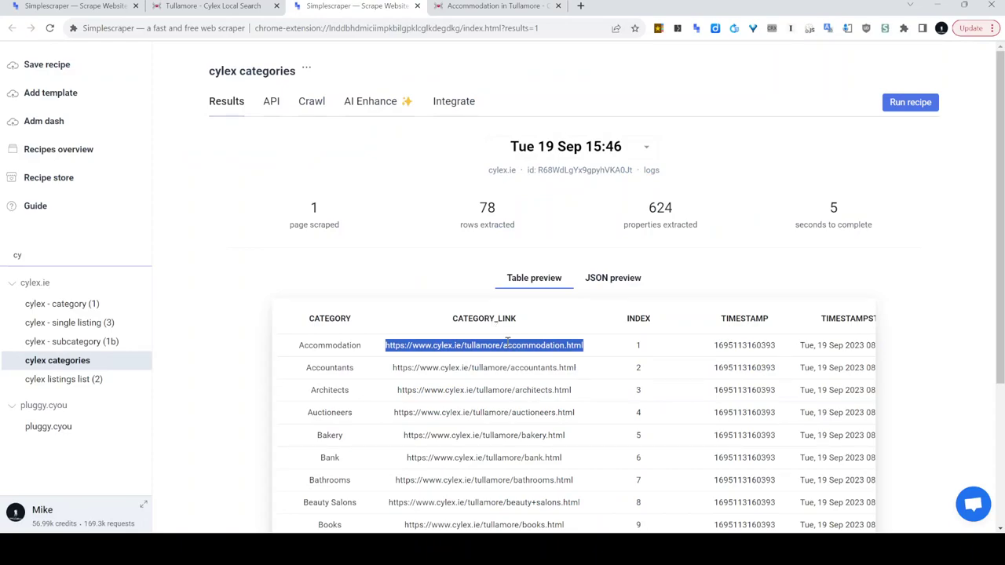
scroll(508, 340, down, 2)
scroll(555, 337, up, 2)
key(ctrl+Tab)
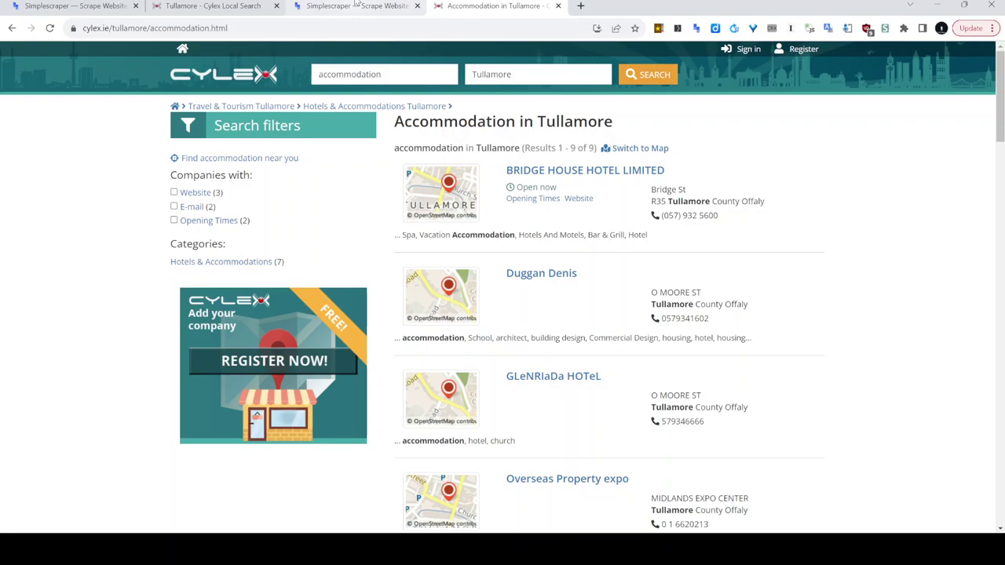
click(356, 4)
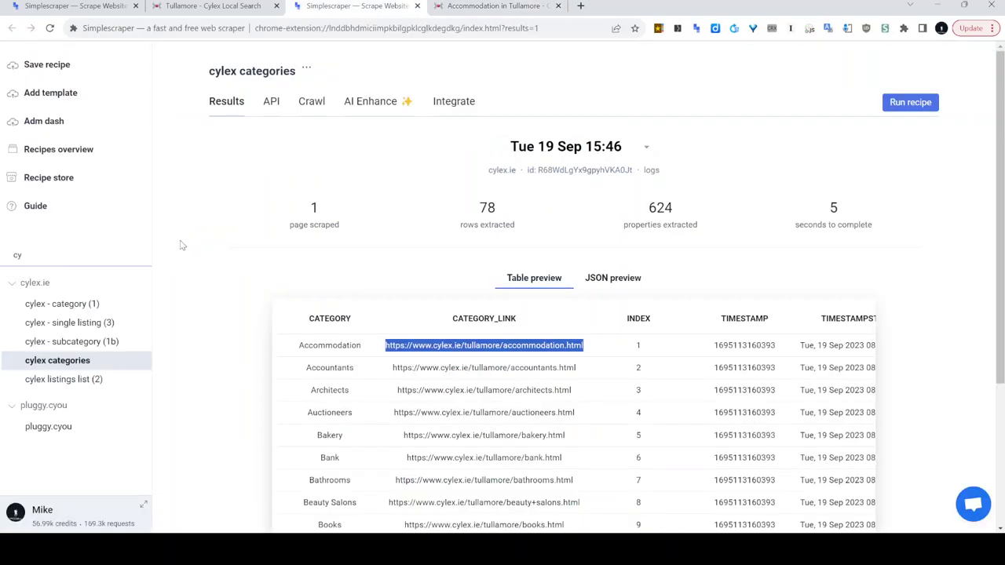
Open the "cylex listings list (2)" recipe and examine its results table against the Accommodation page
click(67, 381)
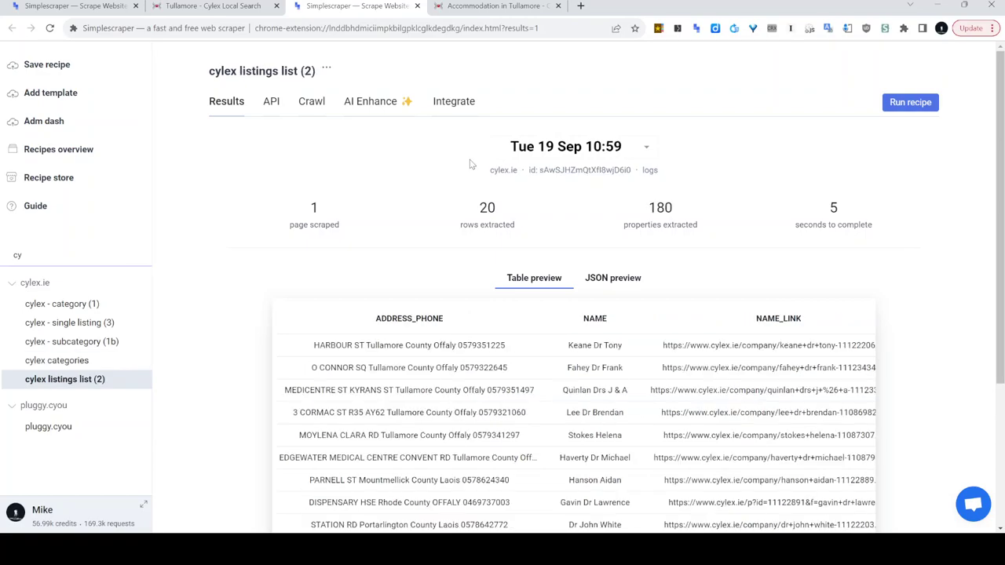
key(ctrl+Tab)
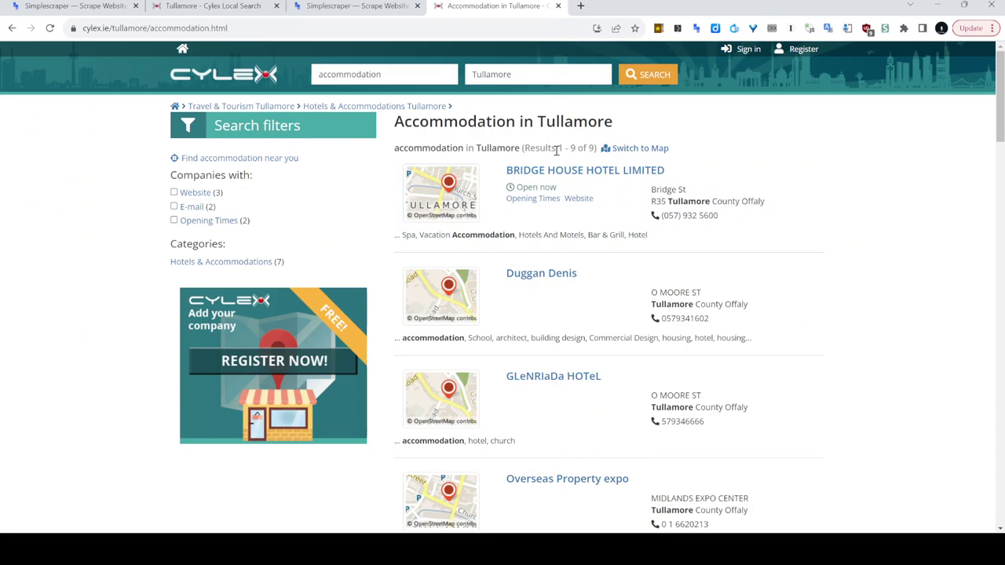
key(ctrl+shift+Tab)
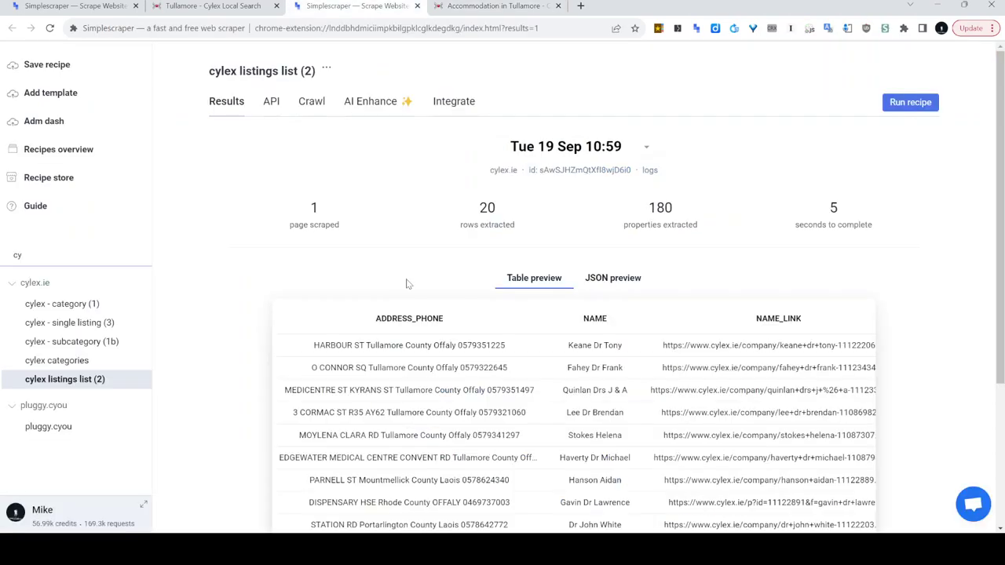
scroll(562, 508, down, 2)
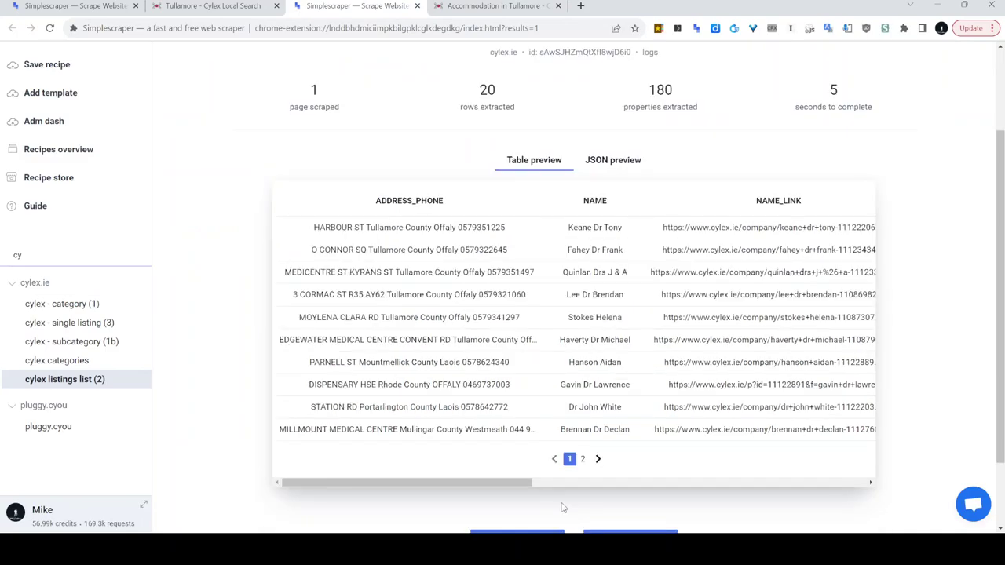
drag(484, 483, 490, 483)
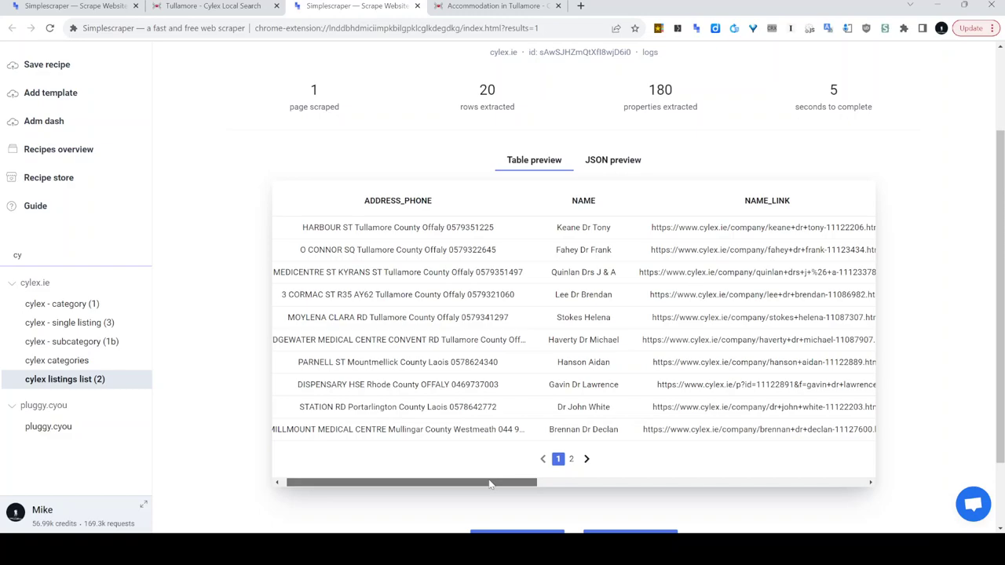
drag(489, 484, 483, 483)
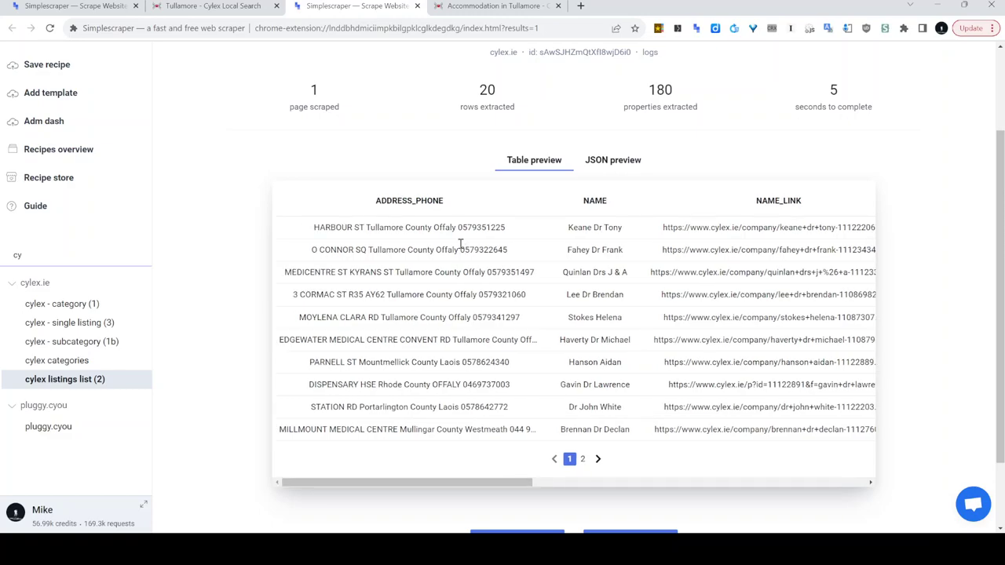
scroll(472, 306, up, 2)
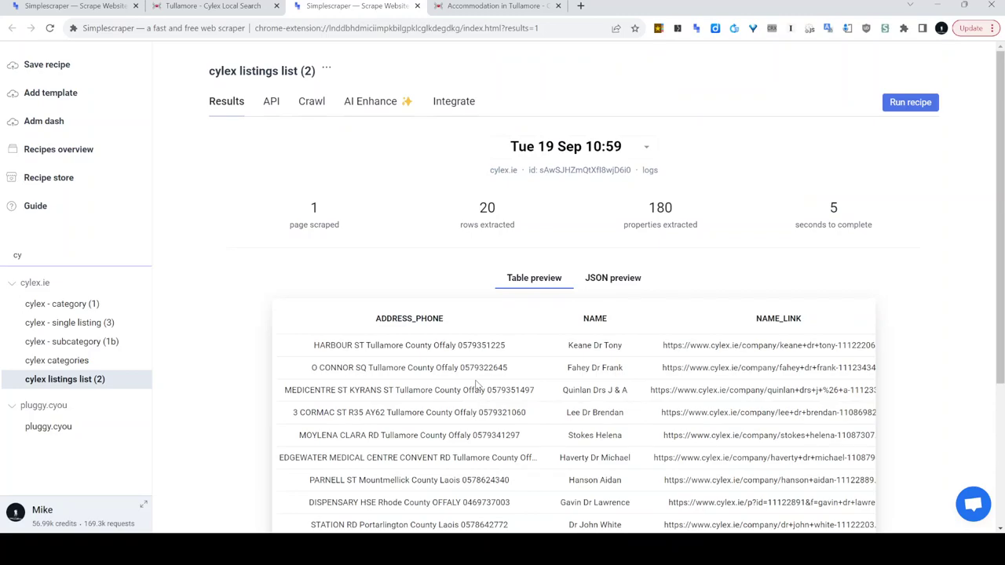
Import the crawl URLs for the "cylex listings list (2)" recipe from the "cylex categories" recipe and confirm the import
click(313, 105)
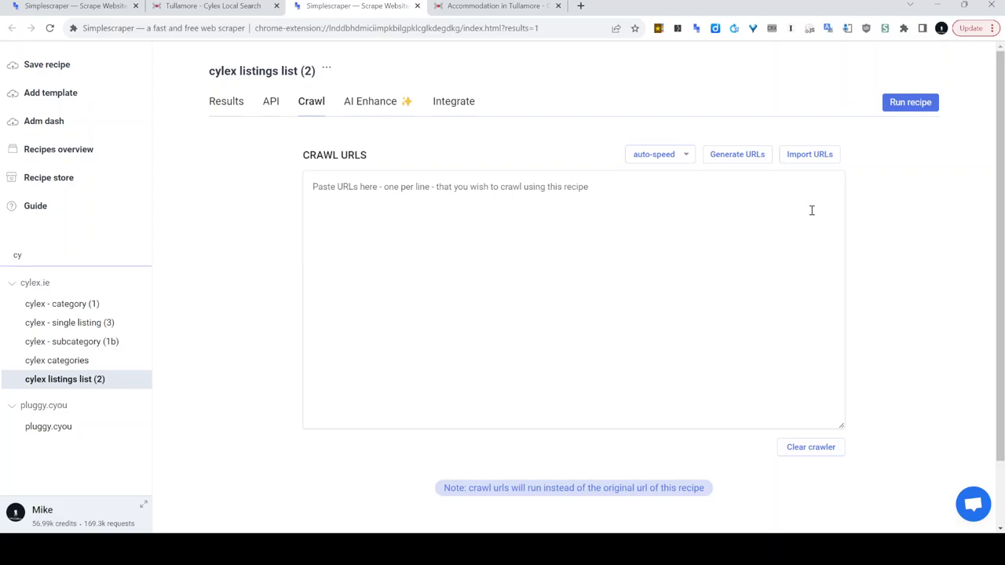
click(824, 156)
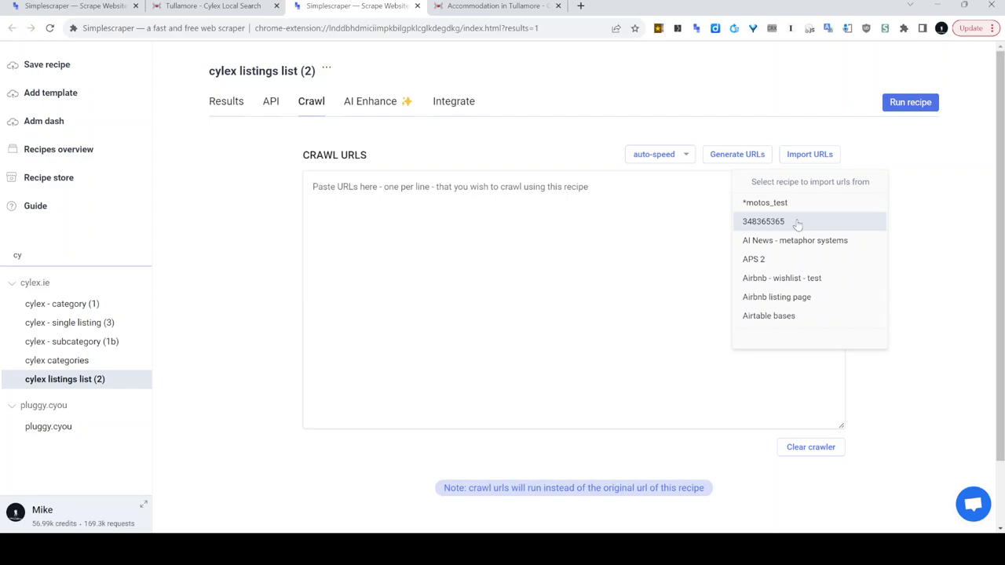
scroll(797, 227, down, 10)
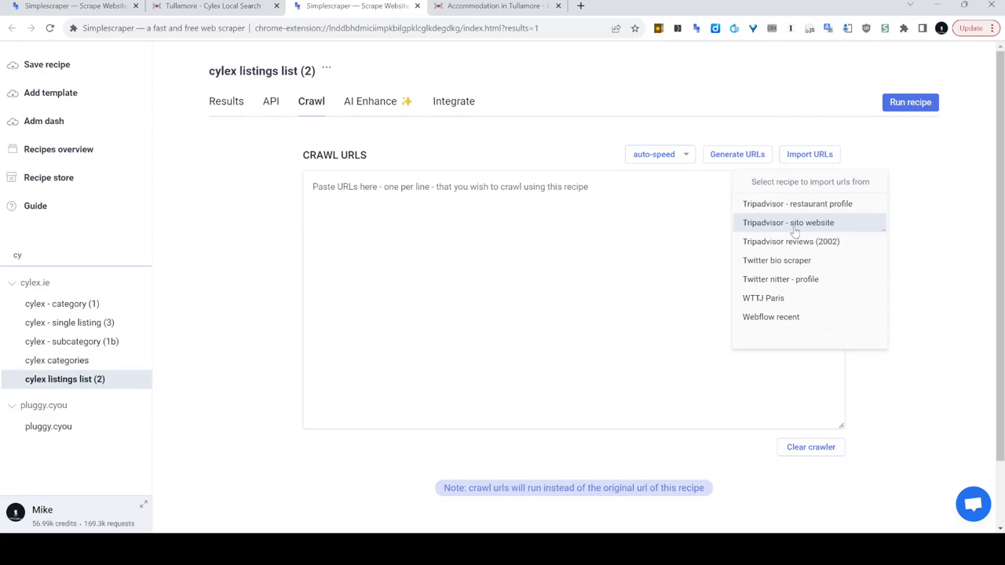
scroll(795, 230, up, 10)
scroll(795, 232, down, 3)
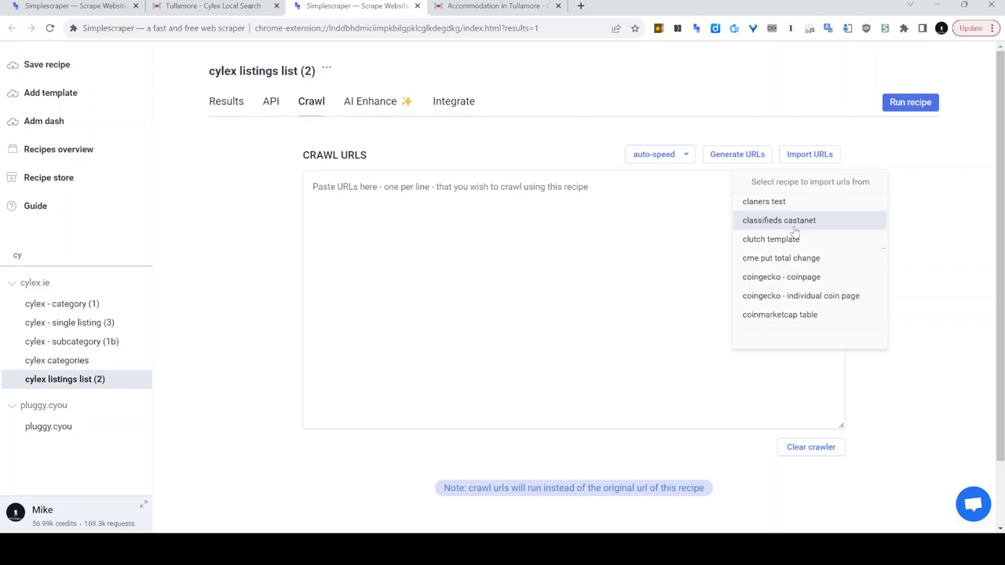
scroll(795, 232, down, 3)
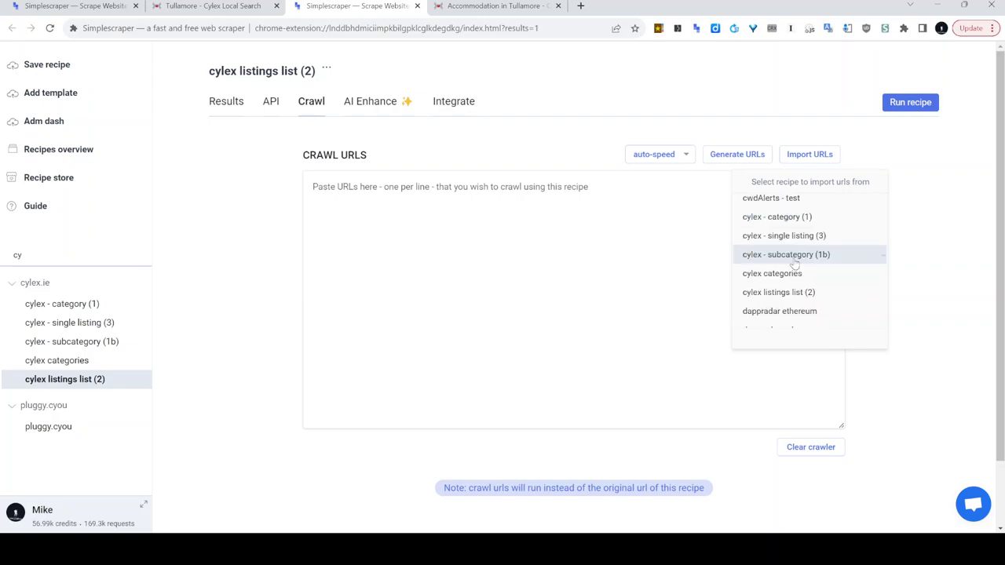
click(795, 256)
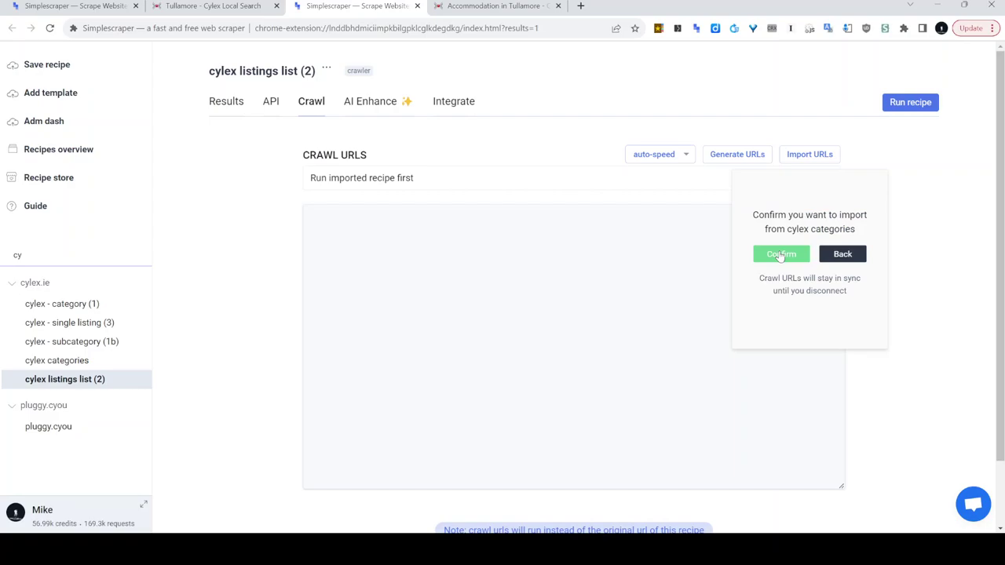
click(780, 255)
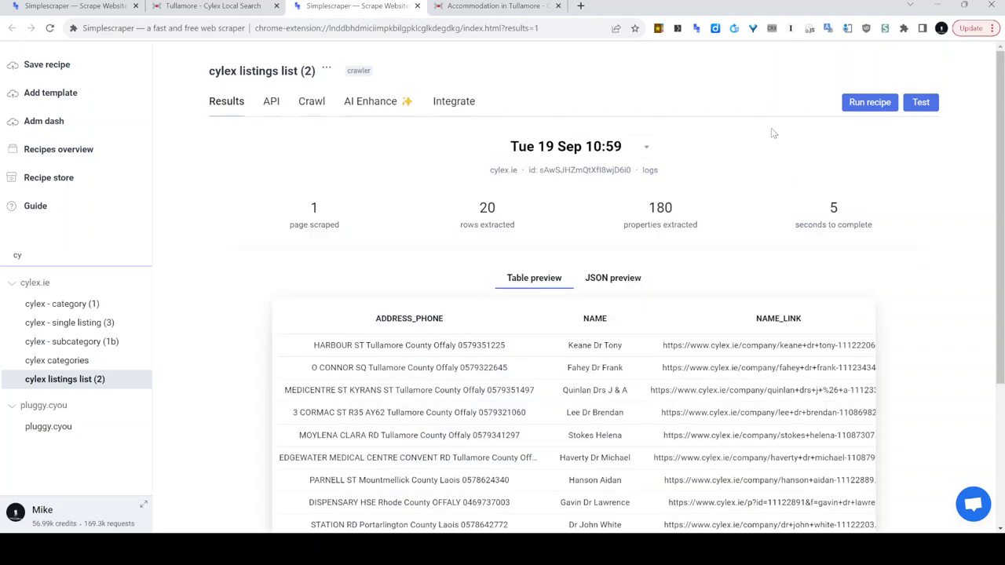
Show the recipe's results from the Mon 18 Sep 18:22 run and examine the columns of its table preview
scroll(453, 346, down, 1)
scroll(577, 355, up, 1)
click(583, 146)
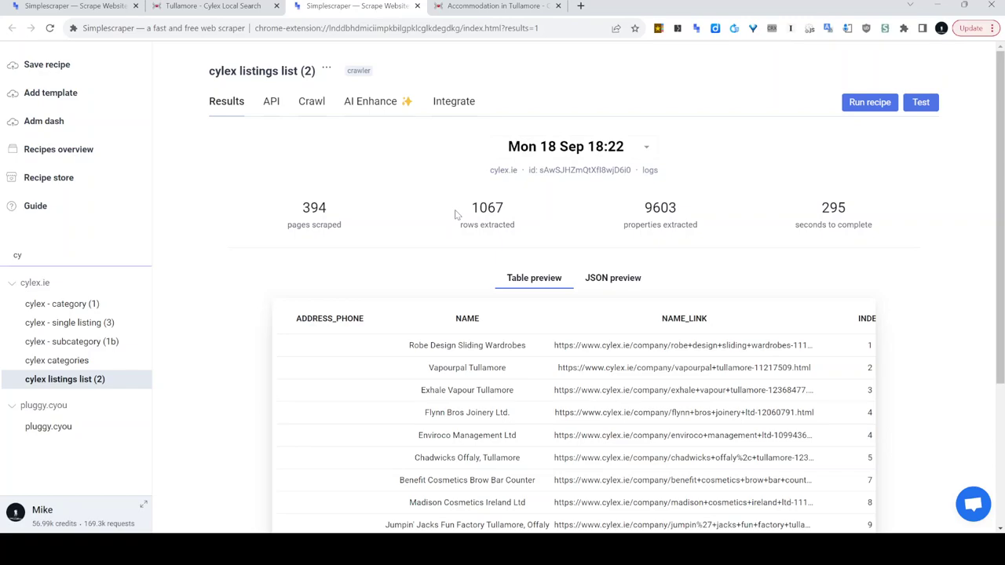
scroll(487, 314, down, 3)
scroll(531, 424, right, 4)
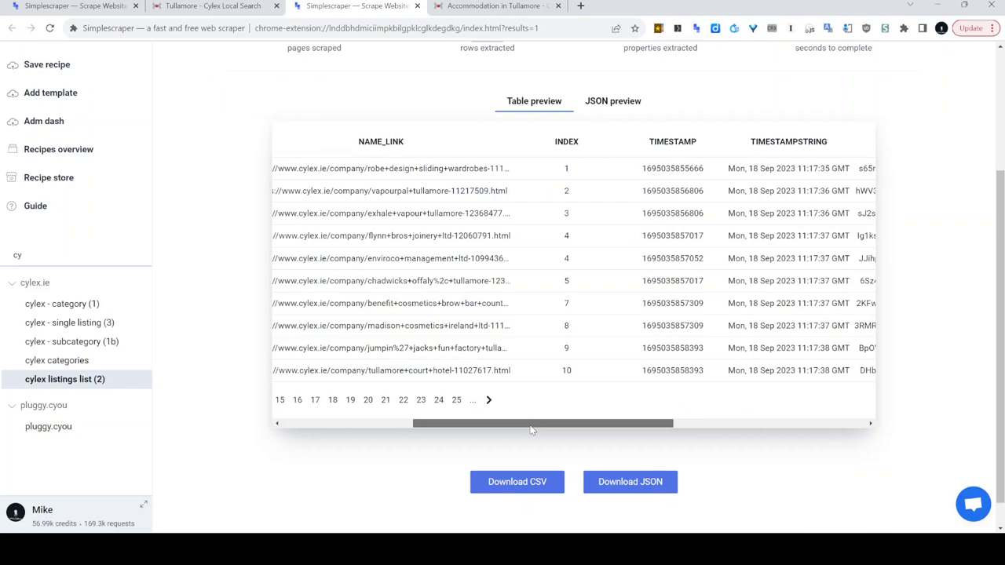
scroll(530, 430, left, 4)
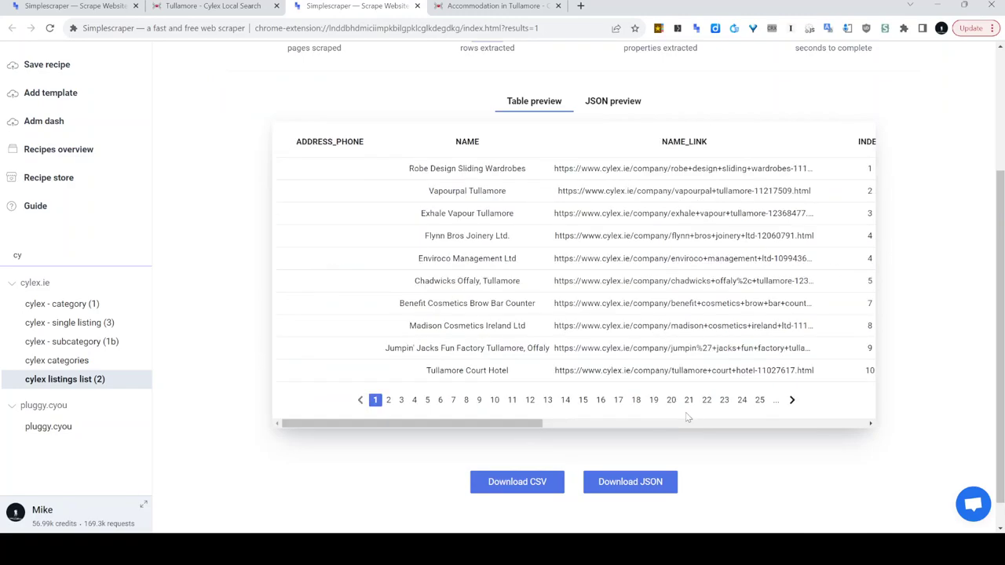
View pages 21 and 23 of the listings table and return to the run summary
click(689, 400)
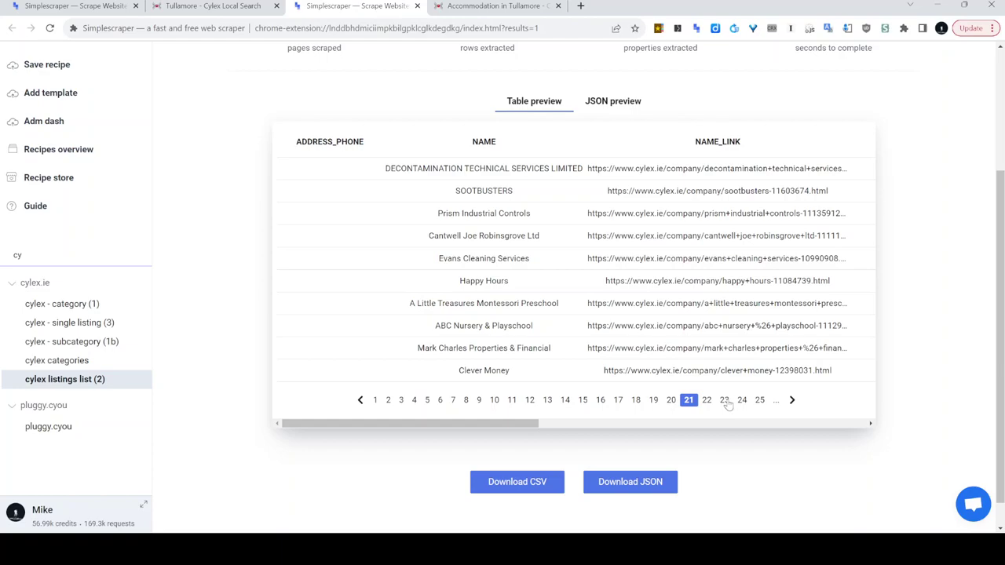
click(726, 401)
scroll(462, 282, up, 3)
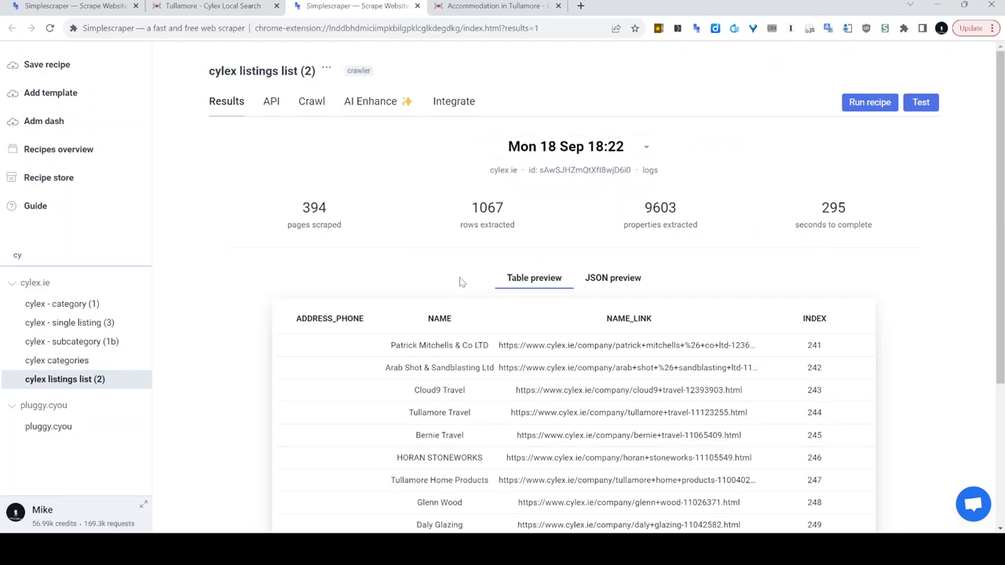